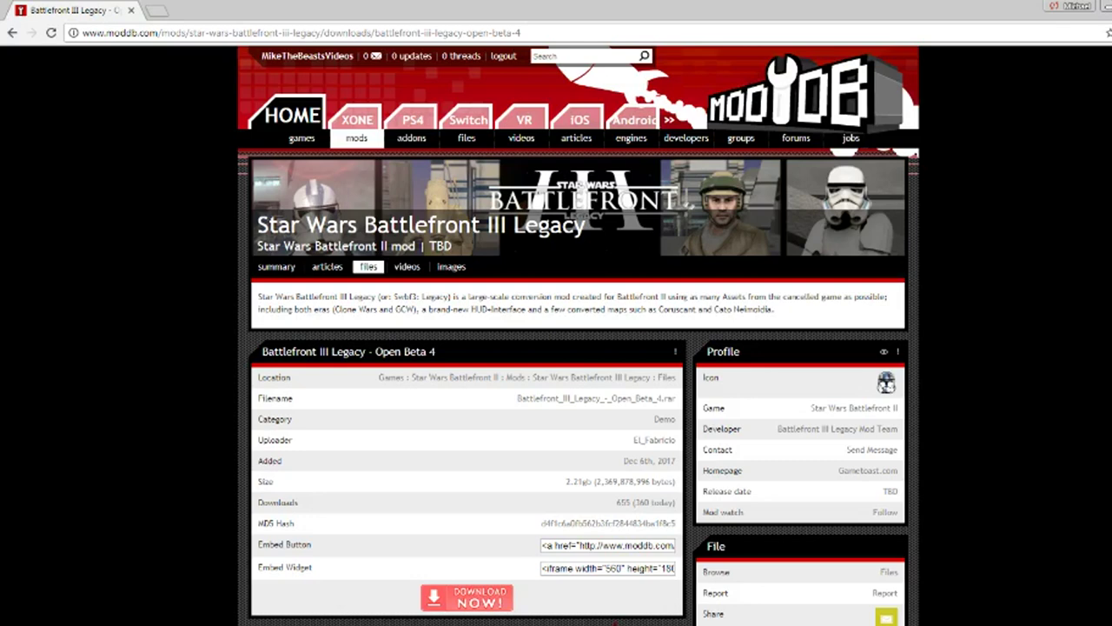
Step: Switch to the File Explorer window with the extracted Battlefront III Legacy mod files and point out its folders and .lvl files
key("super+d")
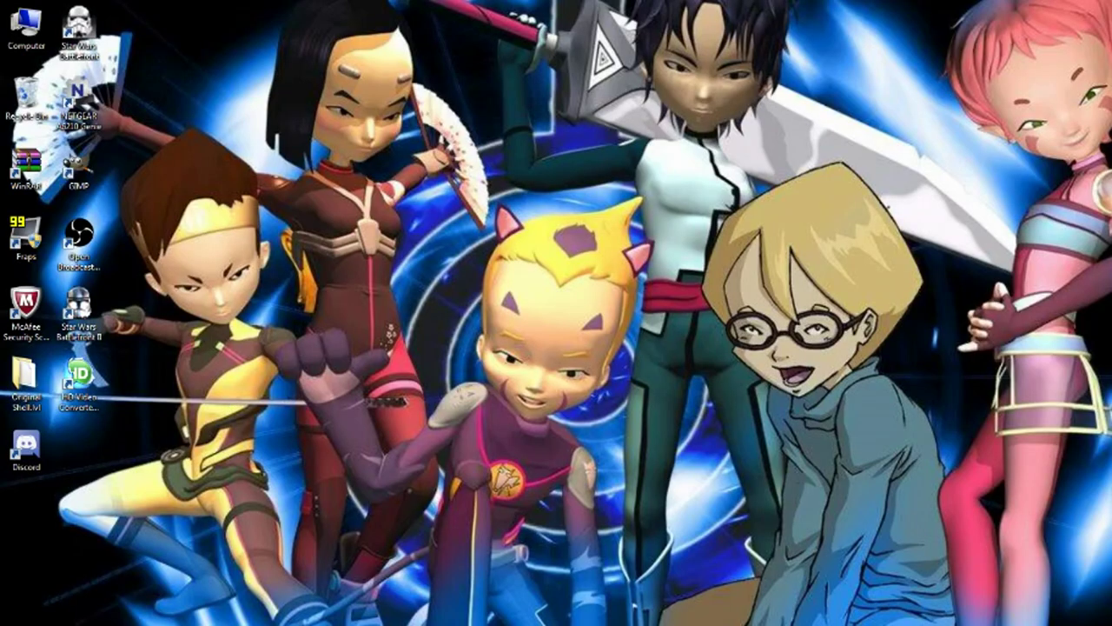
key("alt+Tab")
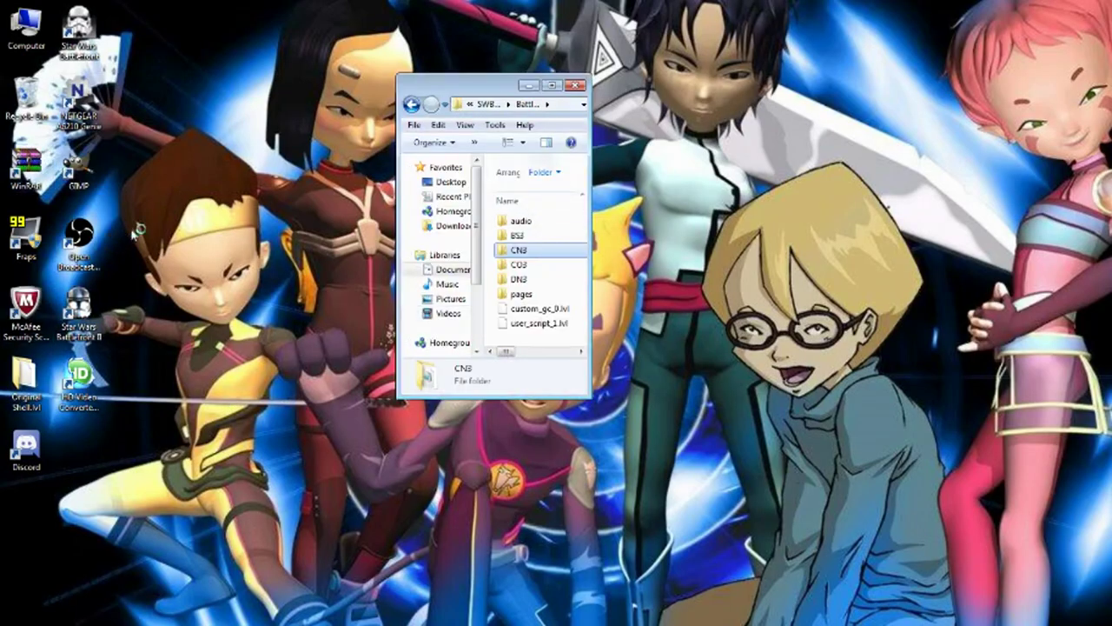
left_click(525, 222)
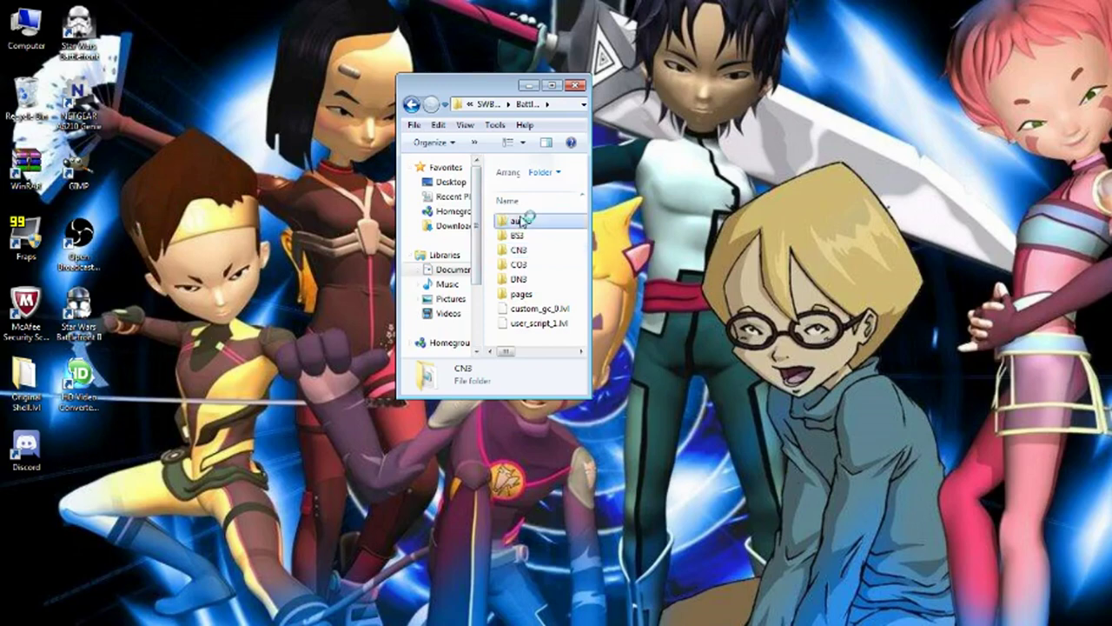
left_click(526, 296)
key("Home")
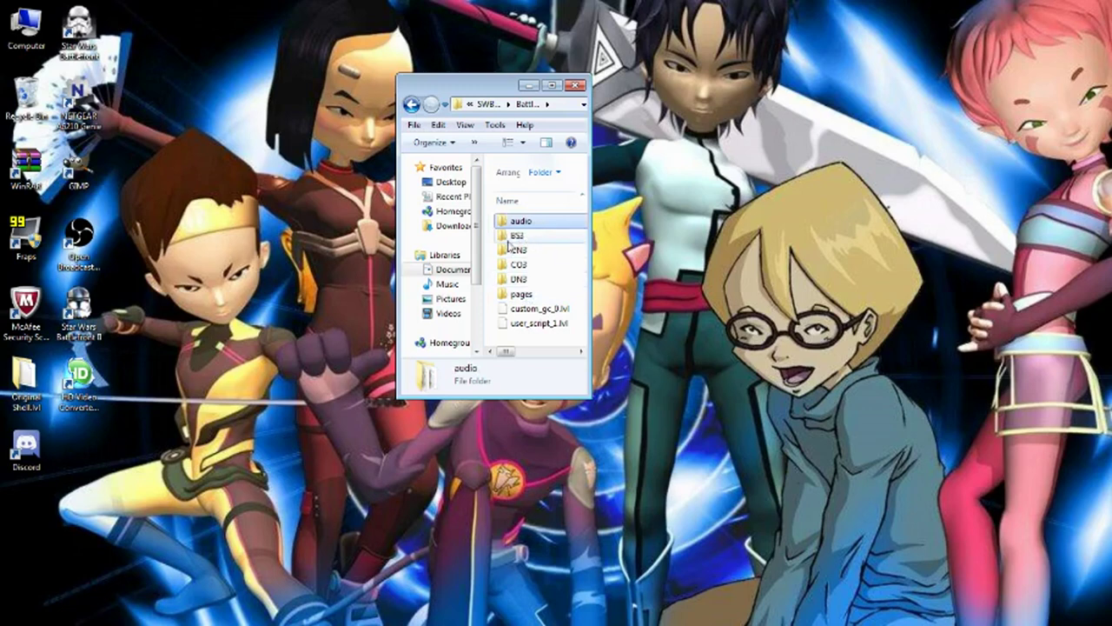
left_click(530, 341)
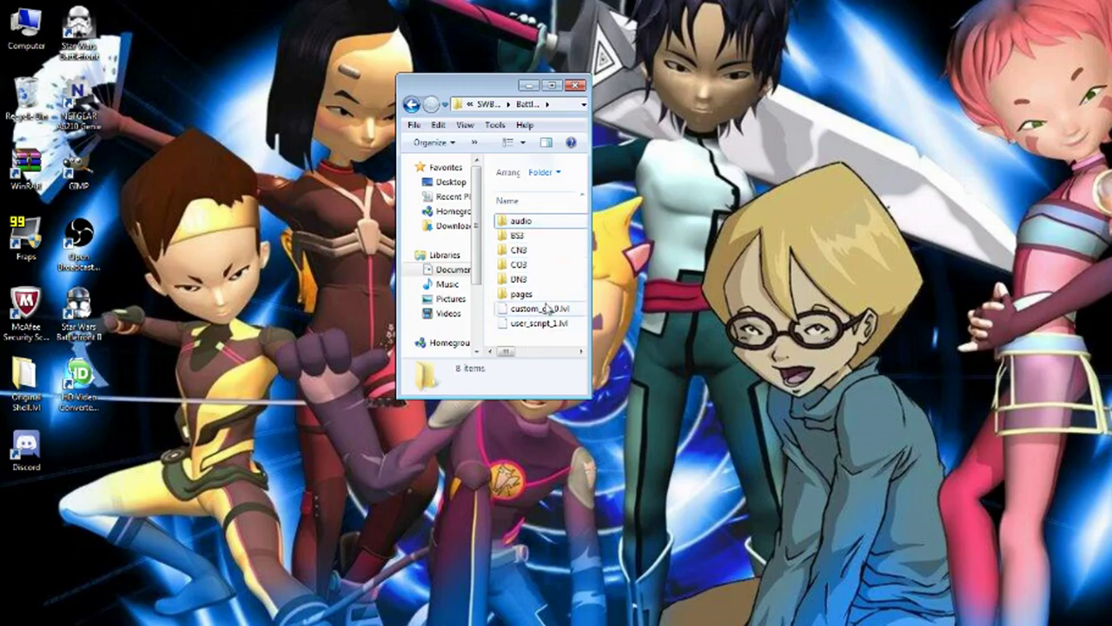
Step: Open a second File Explorer window and go to Program Files (x86) on the local disk
key("super")
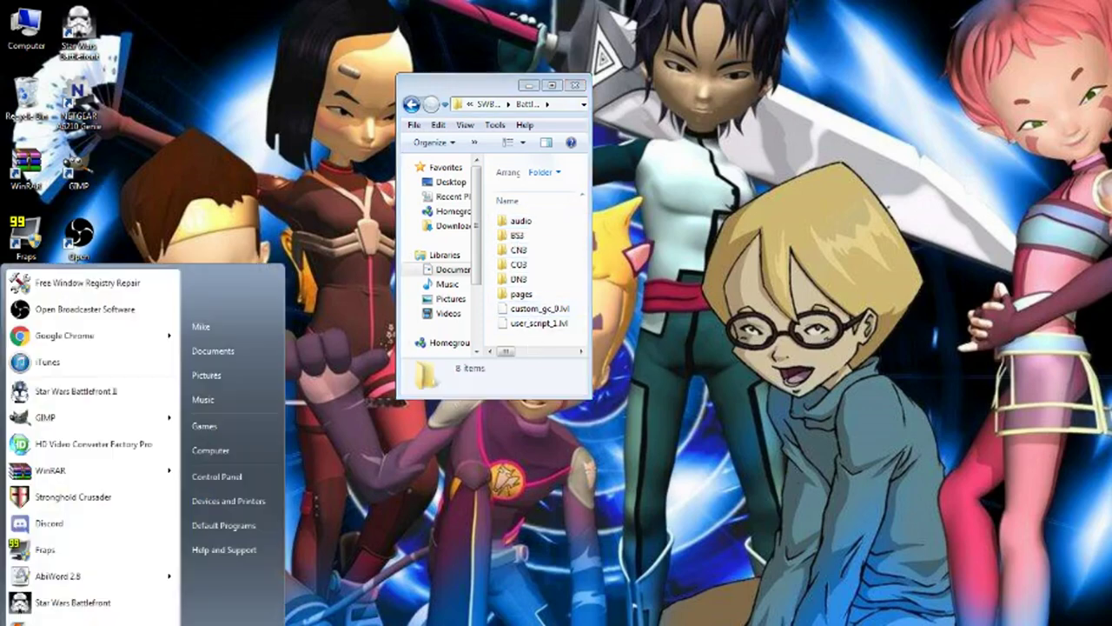
left_click(229, 353)
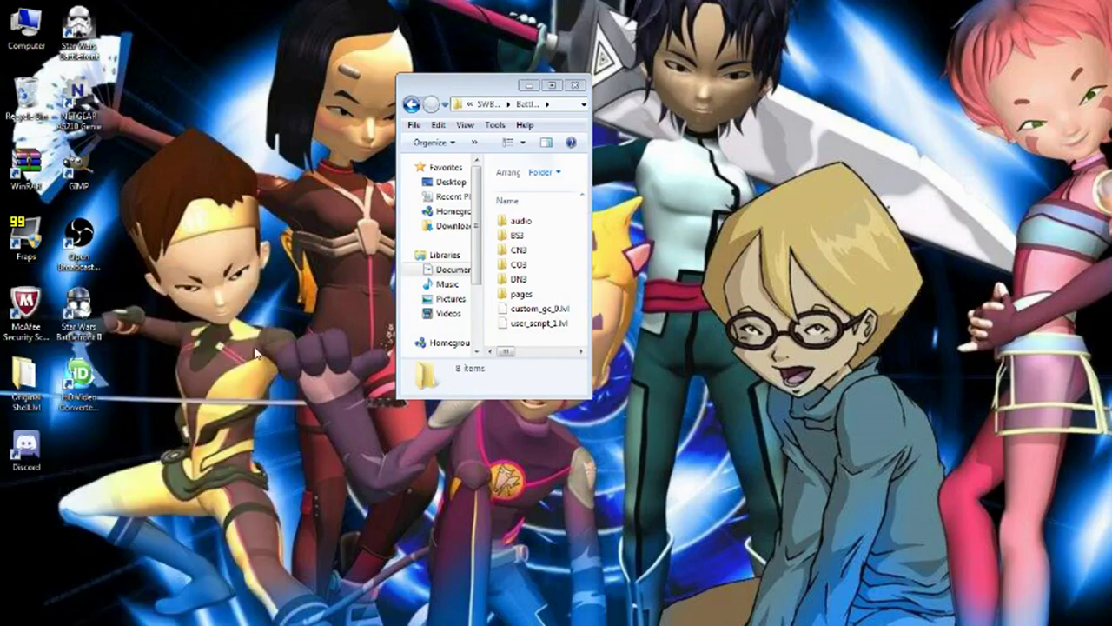
scroll(721, 417, "down", 2)
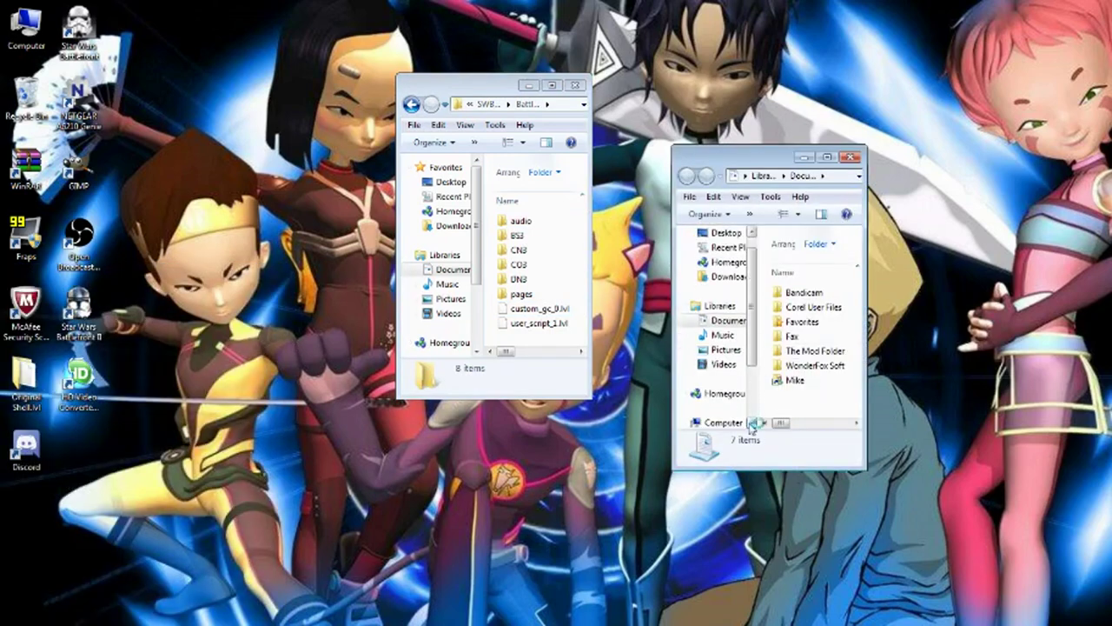
left_click(730, 409)
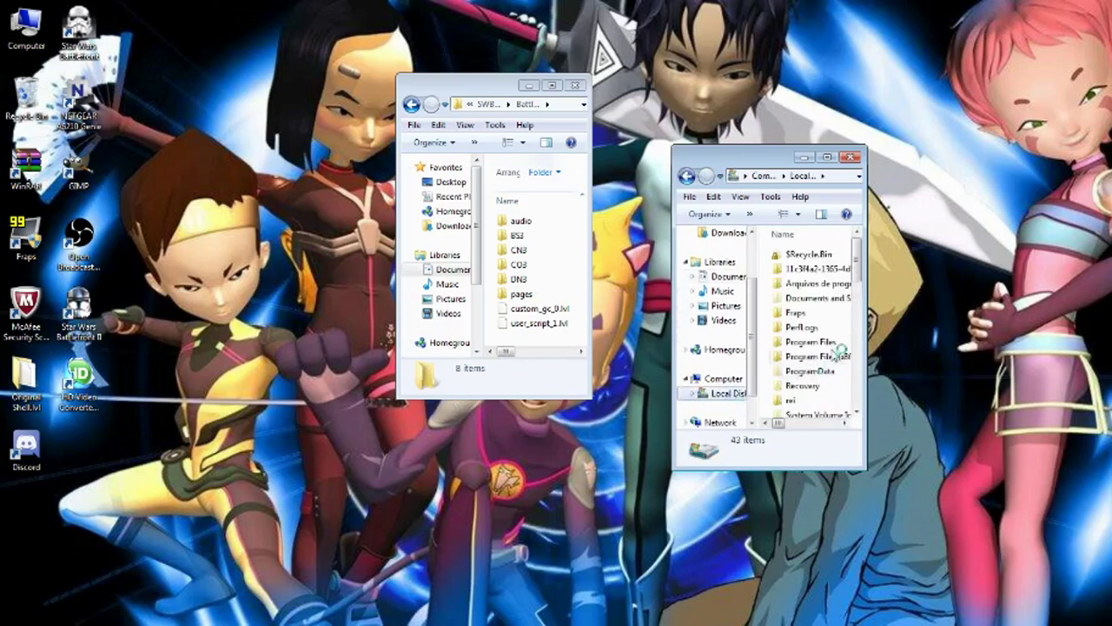
left_click(830, 356)
double_click(826, 357)
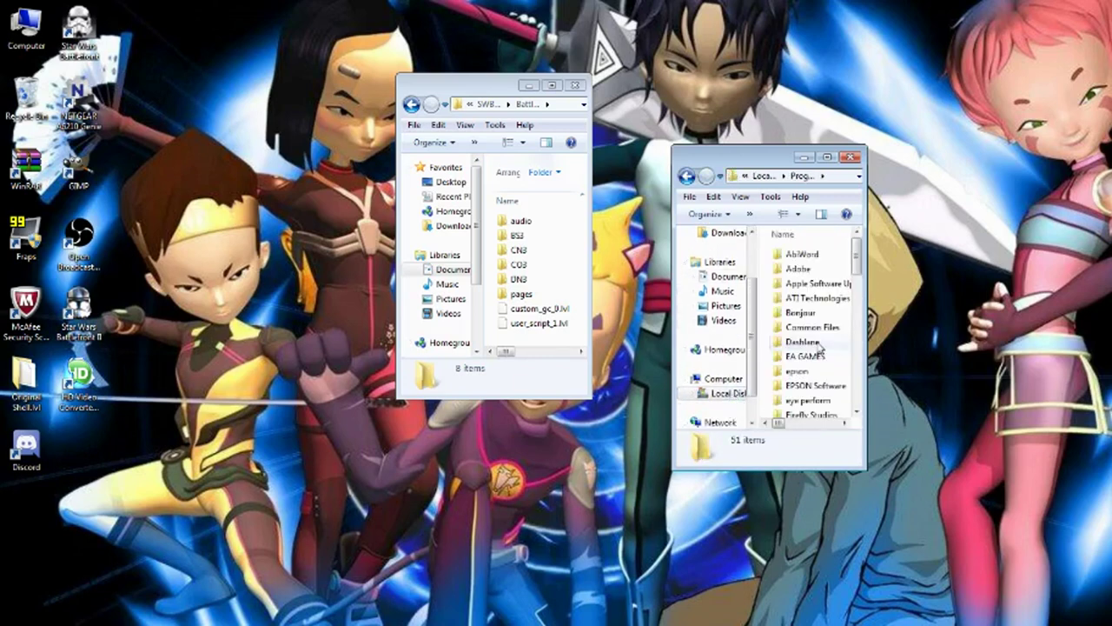
Step: Open the Install folder of Star Wars Battlefront II inside the LucasArts folder
scroll(815, 348, "down", 2)
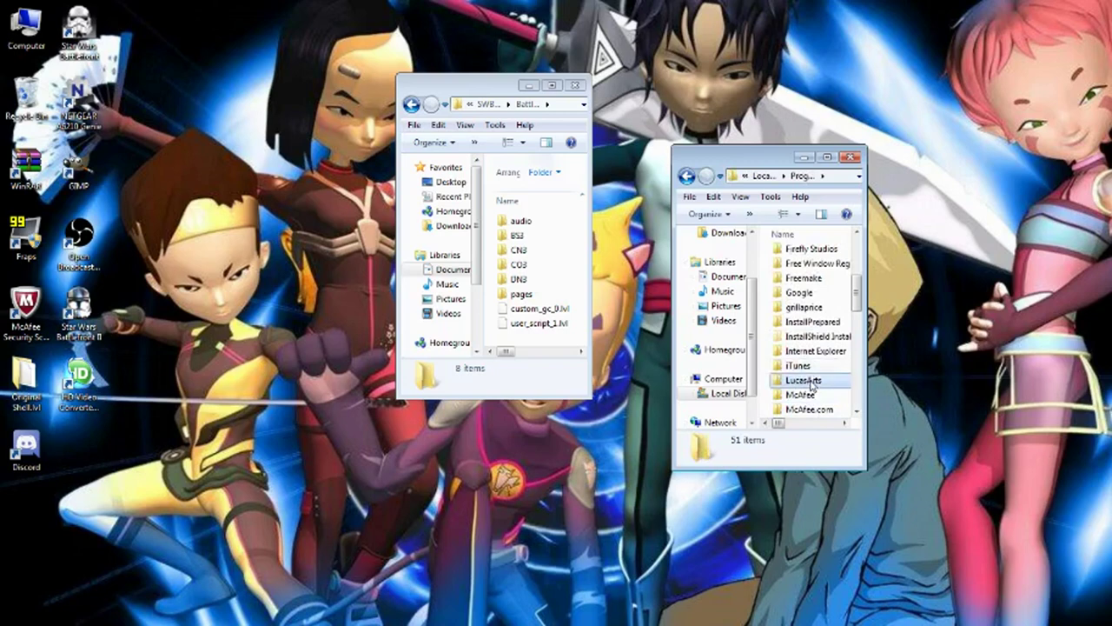
double_click(816, 304)
double_click(816, 268)
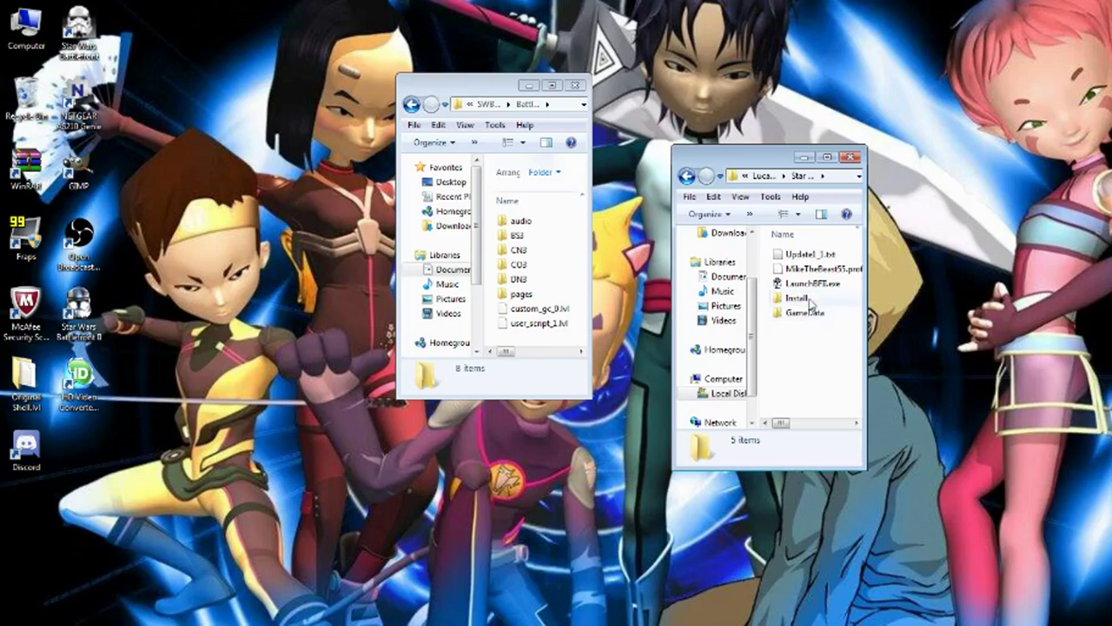
double_click(810, 299)
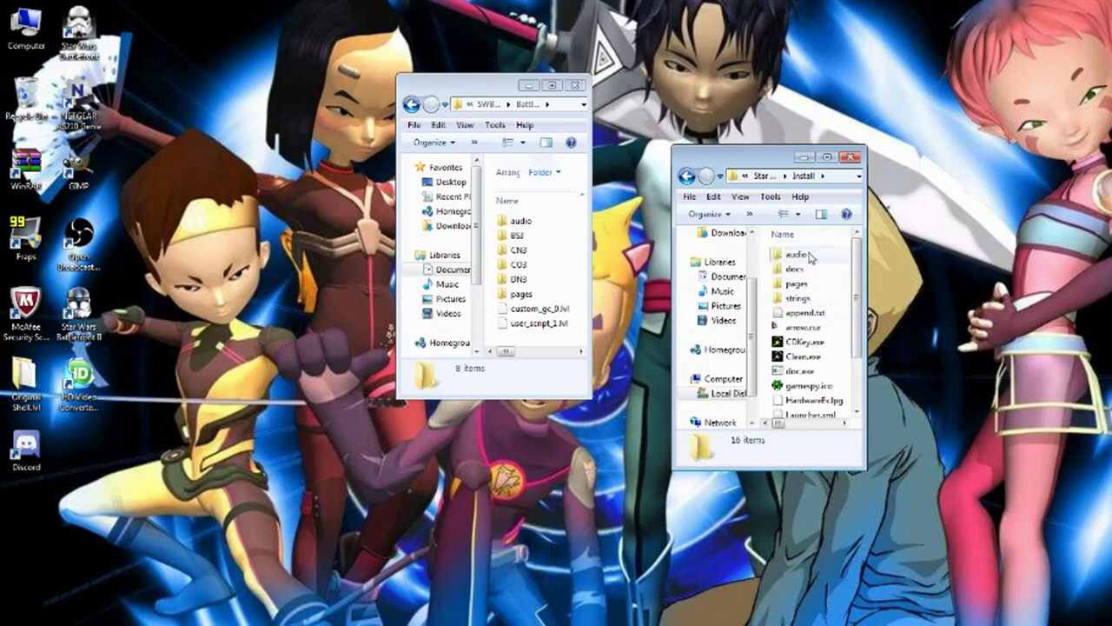
Step: Move the game's original audio and pages folders from Install to the desktop and place them side by side
left_click(810, 255)
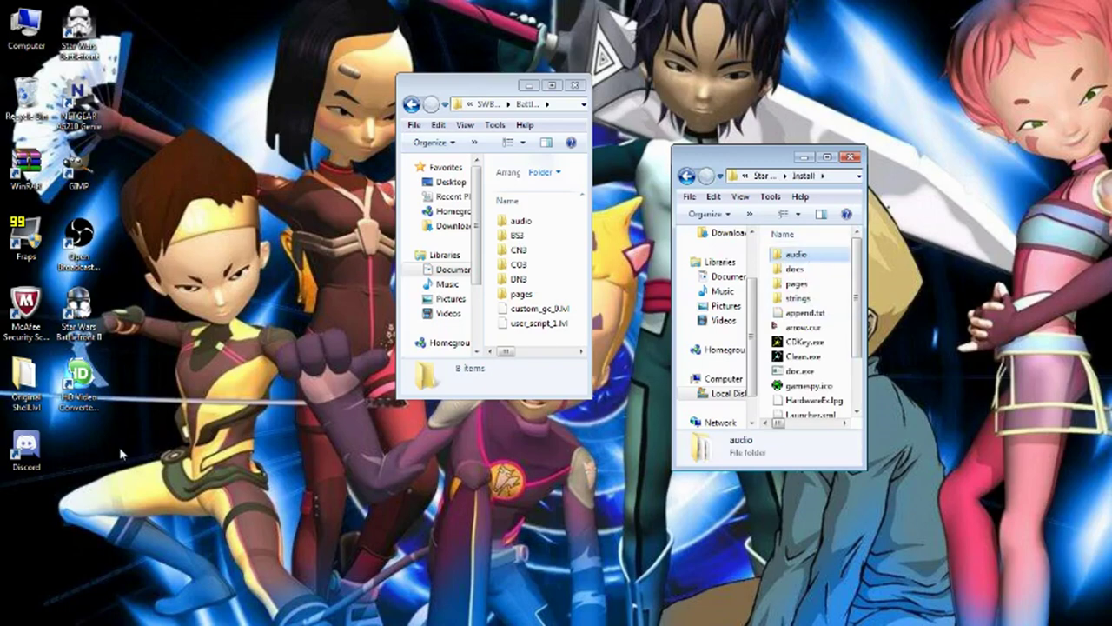
left_click(571, 415)
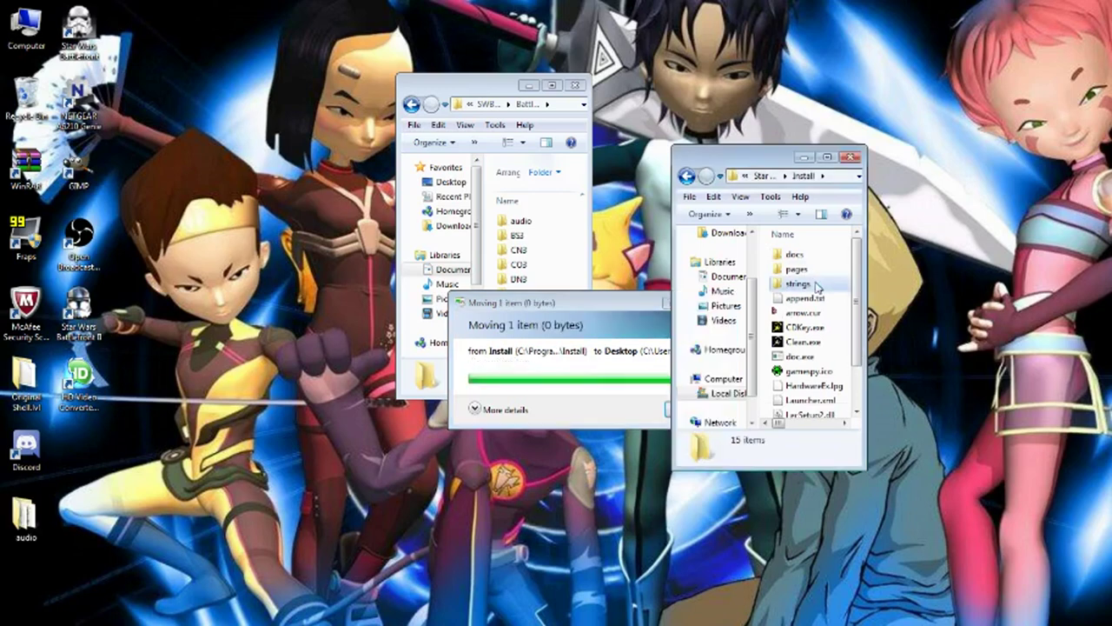
left_click_drag(822, 274, 235, 447)
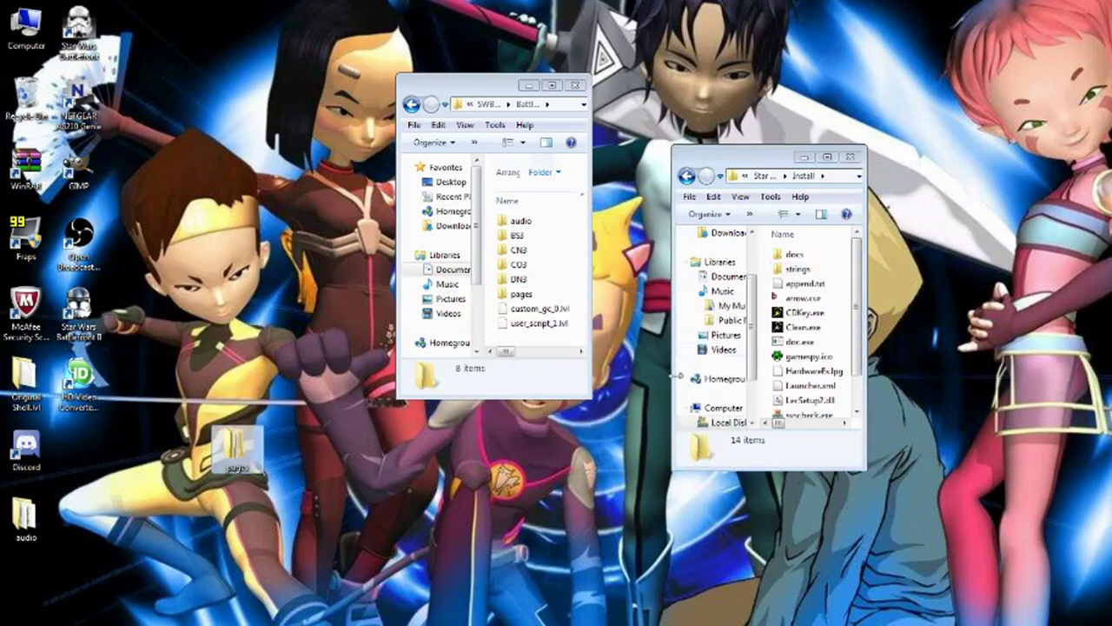
left_click_drag(86, 525, 85, 521)
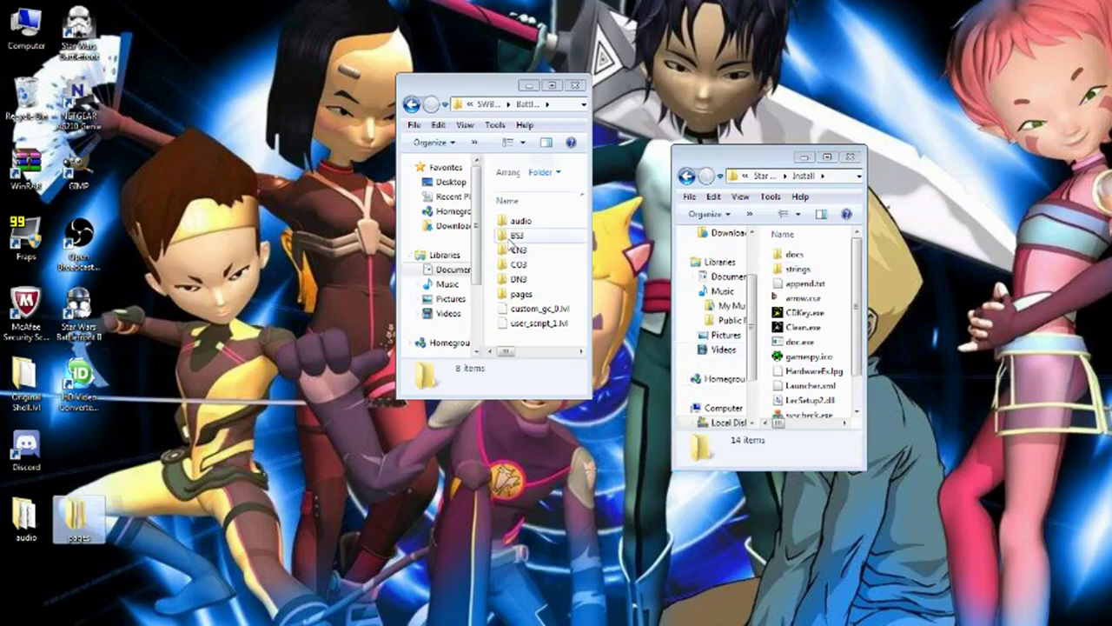
Step: Move the mod's audio and pages folders into the game's Install folder, granting administrator permission
left_click(521, 221)
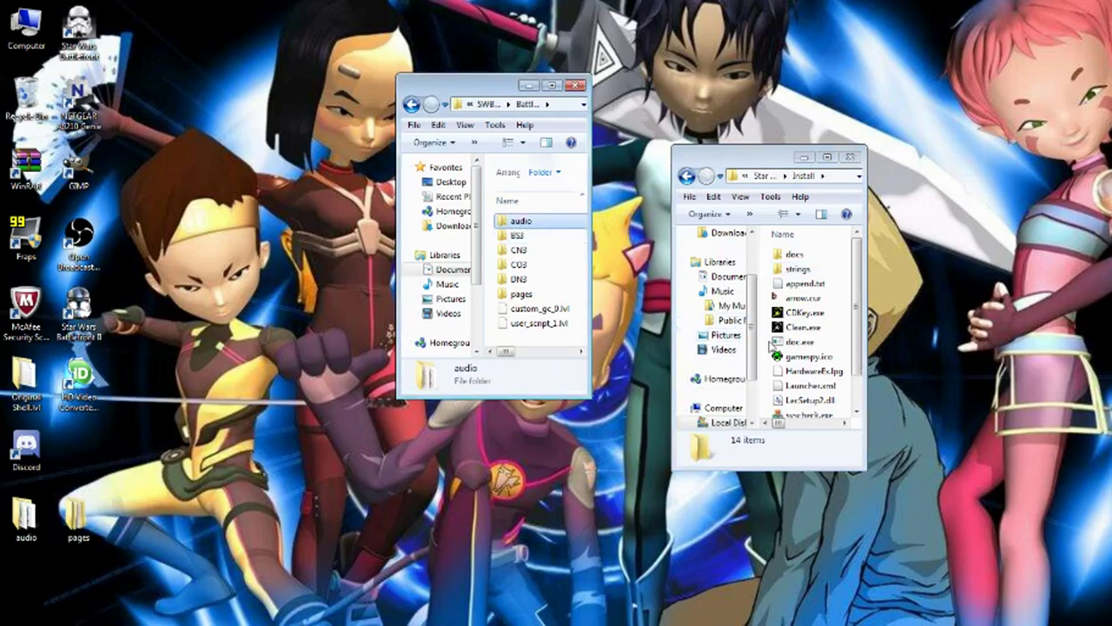
key("ctrl+v")
left_click(571, 415)
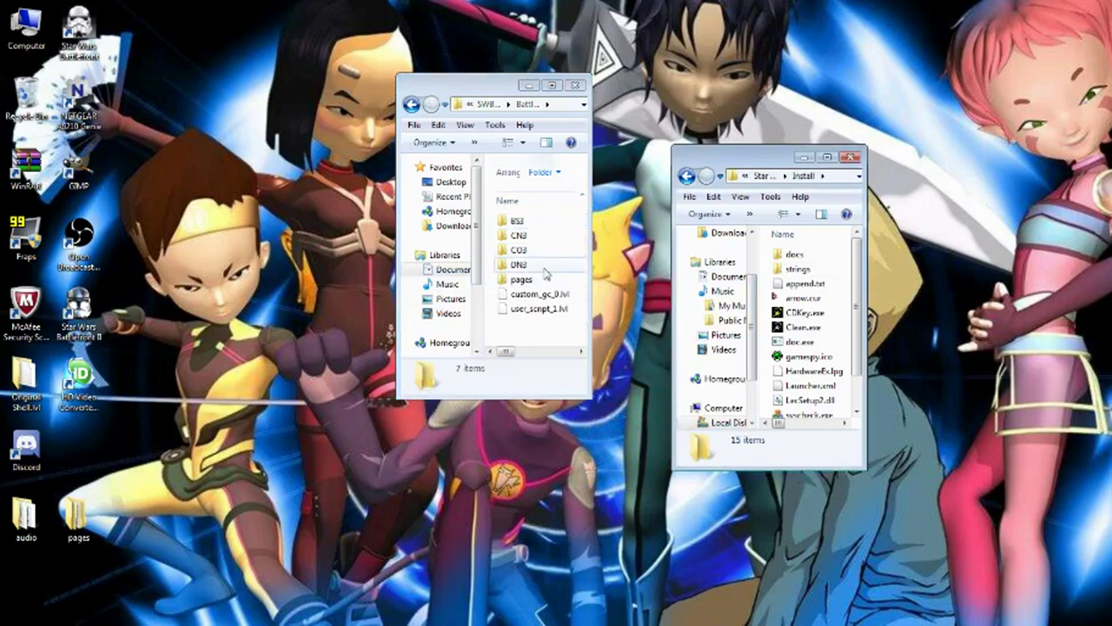
left_click(543, 280)
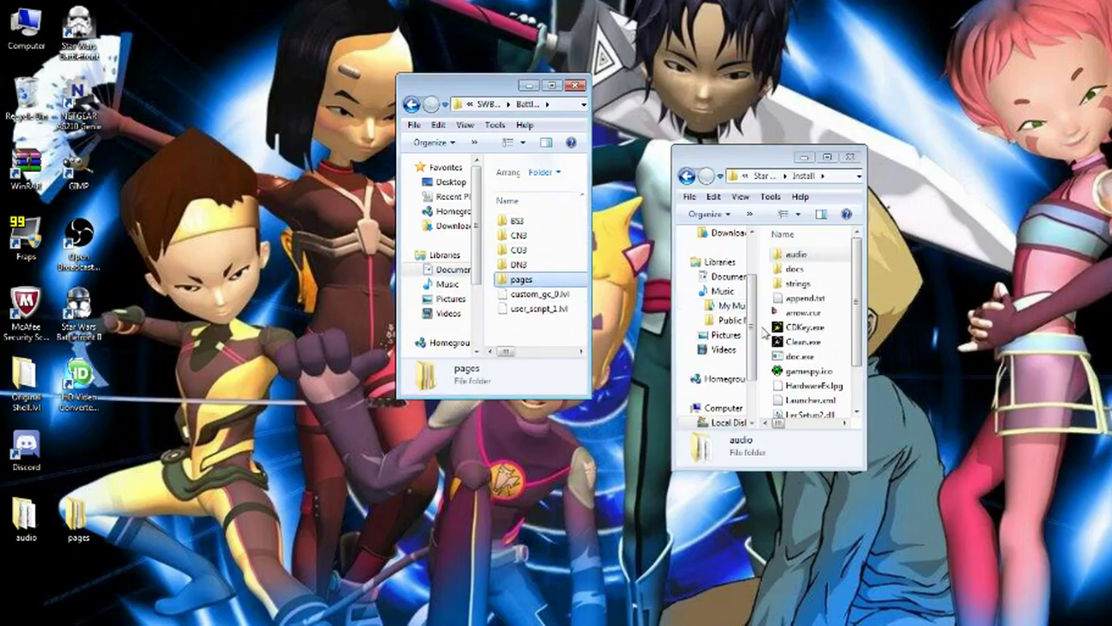
left_click_drag(762, 333, 712, 347)
left_click(573, 417)
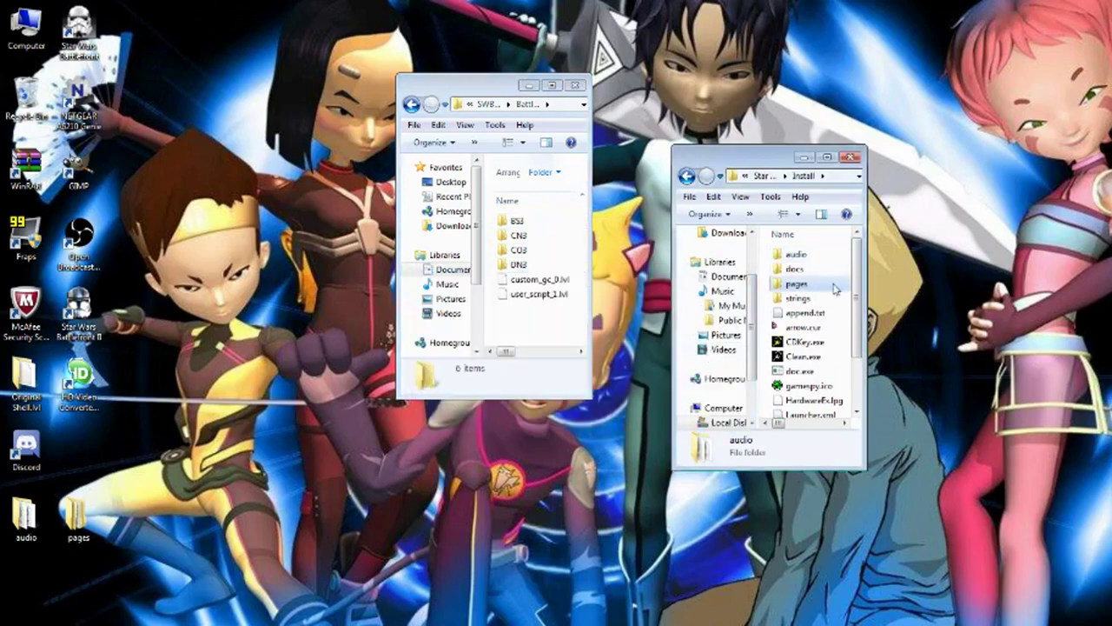
Step: Move the mod folders BS3, CN3, CO3 and DN3 into the game's GameData\addon folder, granting administrator permission
left_click(687, 177)
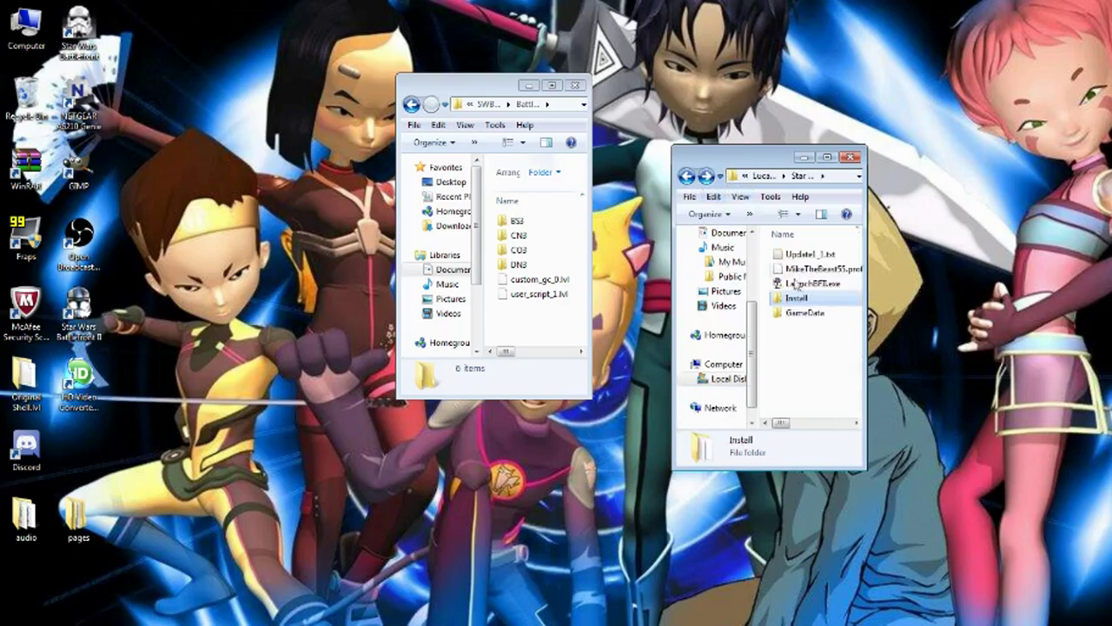
double_click(799, 314)
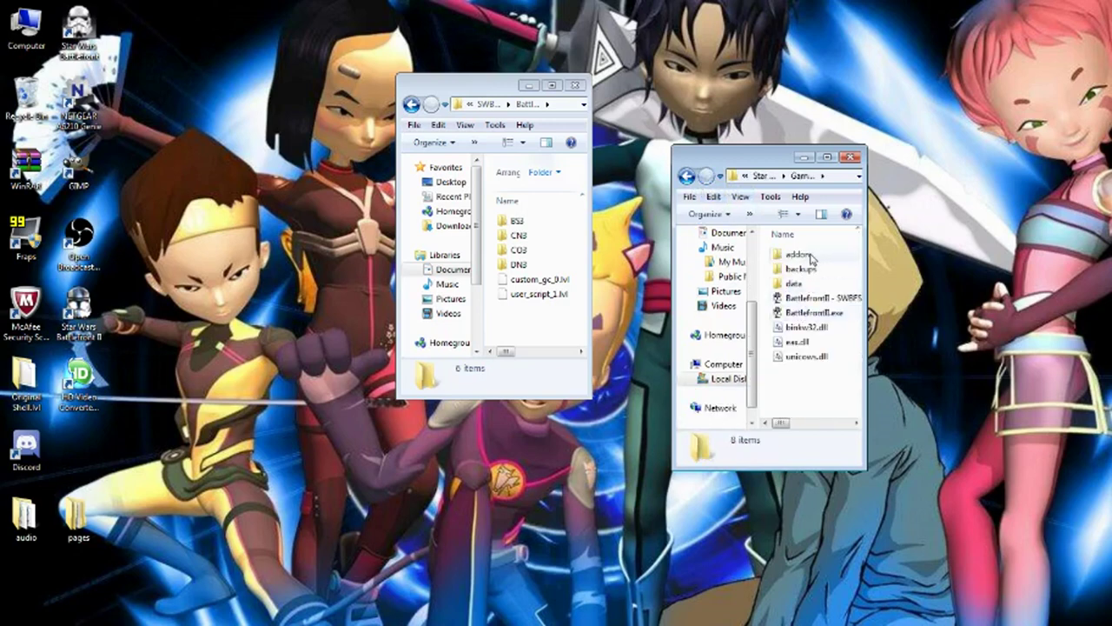
double_click(800, 254)
left_click(493, 272)
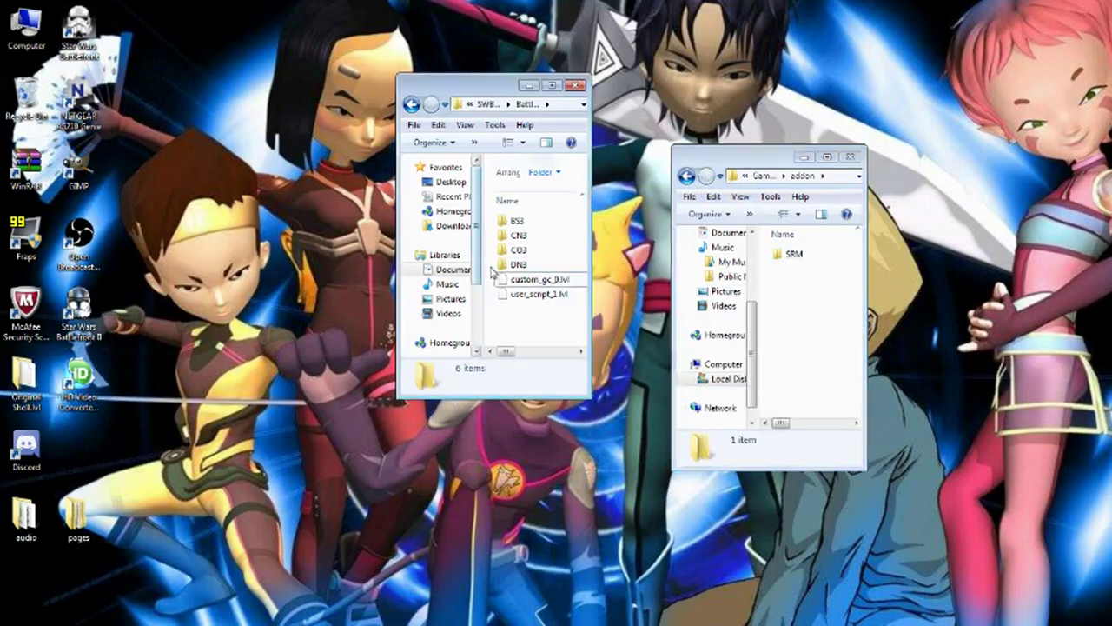
left_click_drag(493, 273, 538, 237)
left_click(840, 363)
key("ctrl+v")
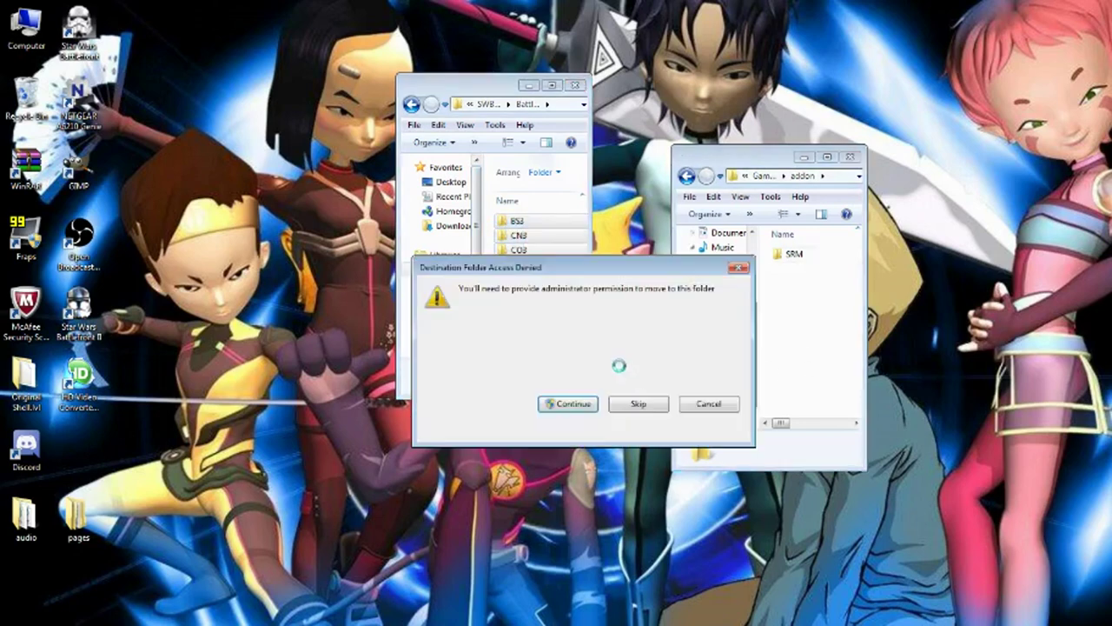
left_click(574, 401)
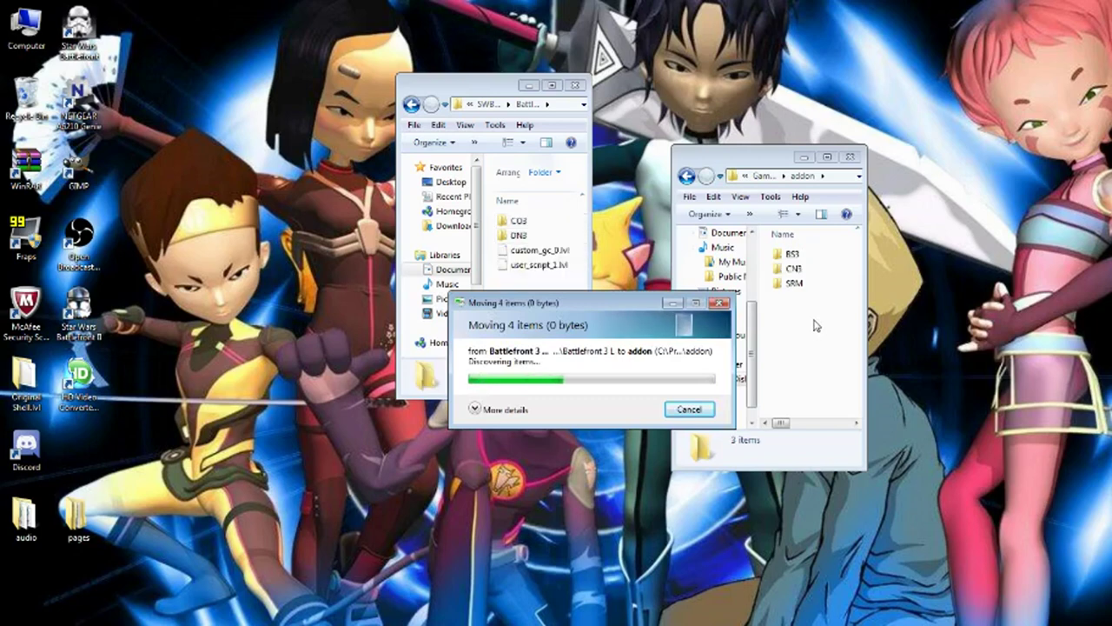
Step: Go from the addon folder to the _lvl_pc folder inside the game's GameData\data folder
left_click(687, 177)
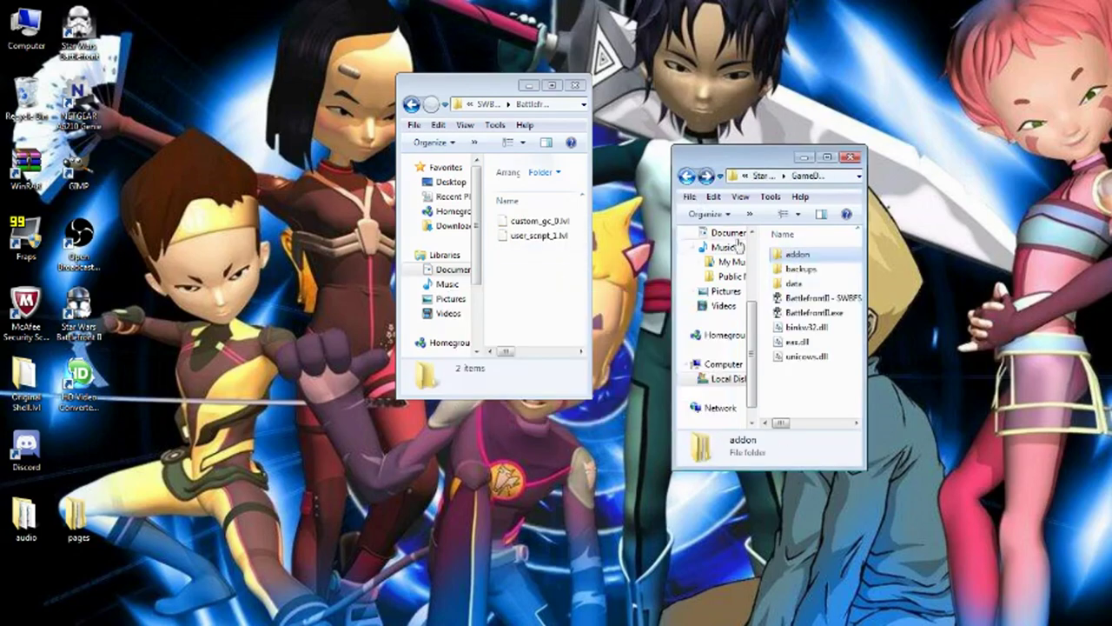
left_click(705, 176)
left_click(687, 176)
left_click(795, 284)
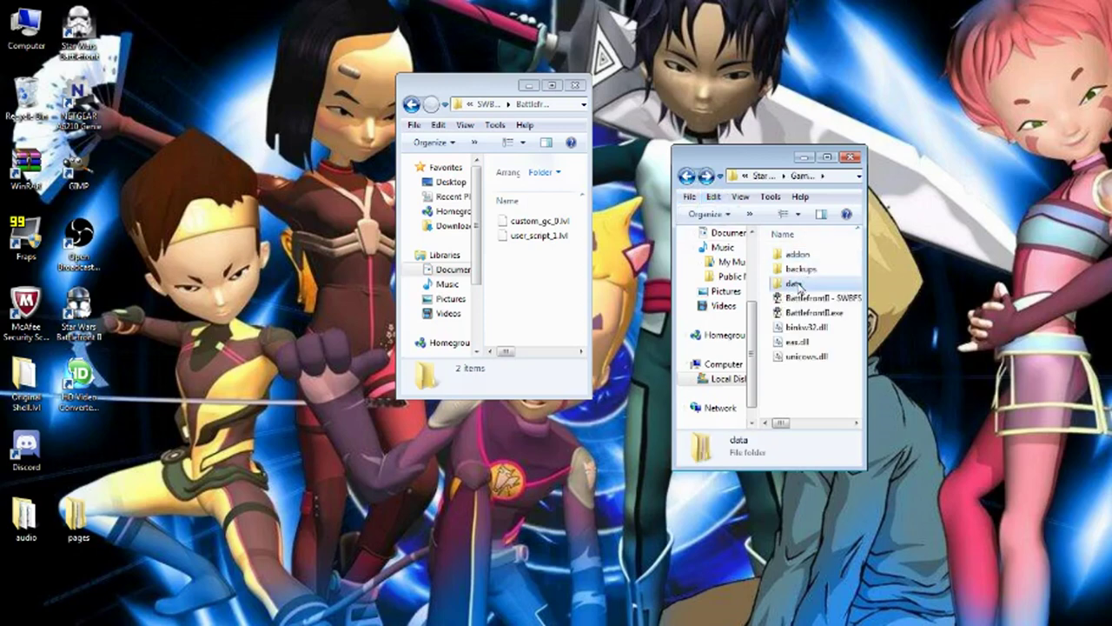
double_click(796, 285)
double_click(793, 255)
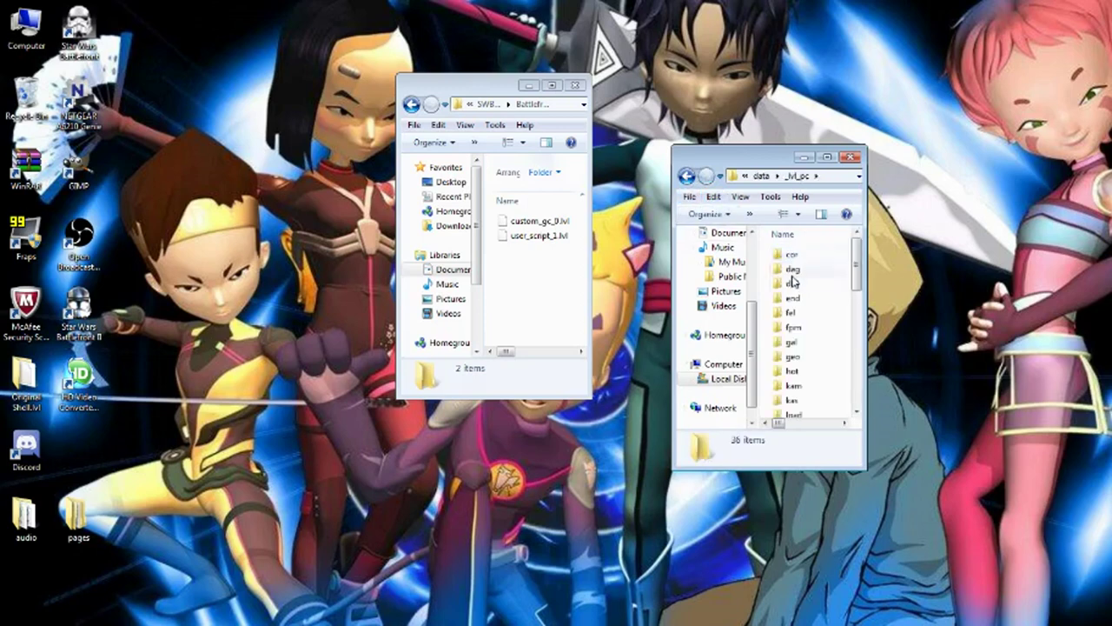
Step: Move the mod's custom_gc_0.lvl and user_script_1.lvl into _lvl_pc with administrator permission, and check them among the level files
left_click_drag(513, 268, 552, 227)
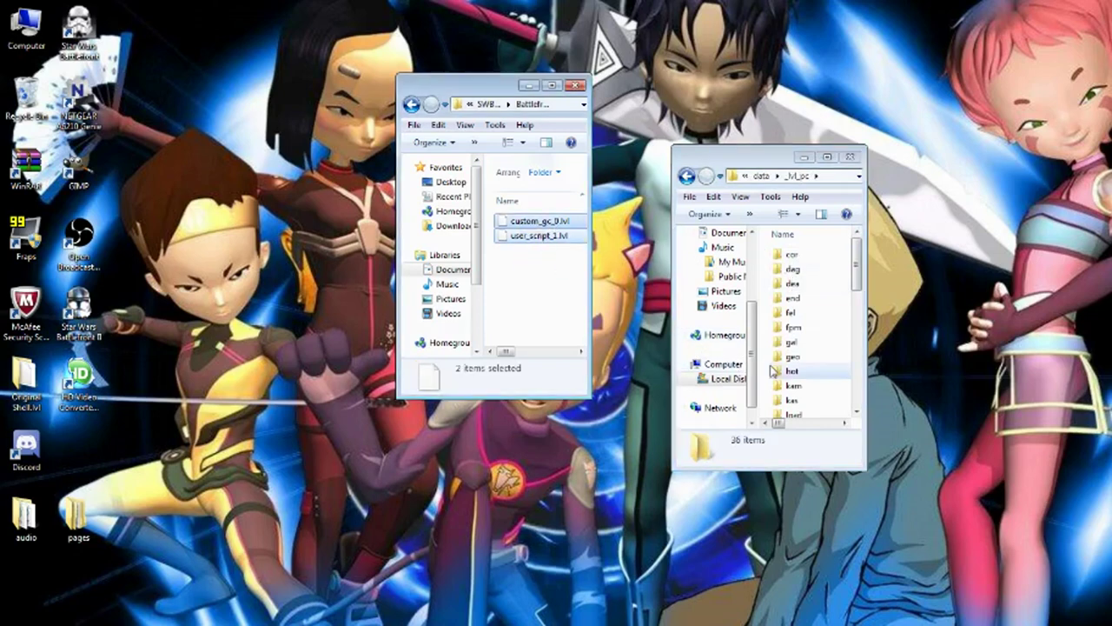
left_click_drag(768, 370, 769, 371)
left_click(575, 403)
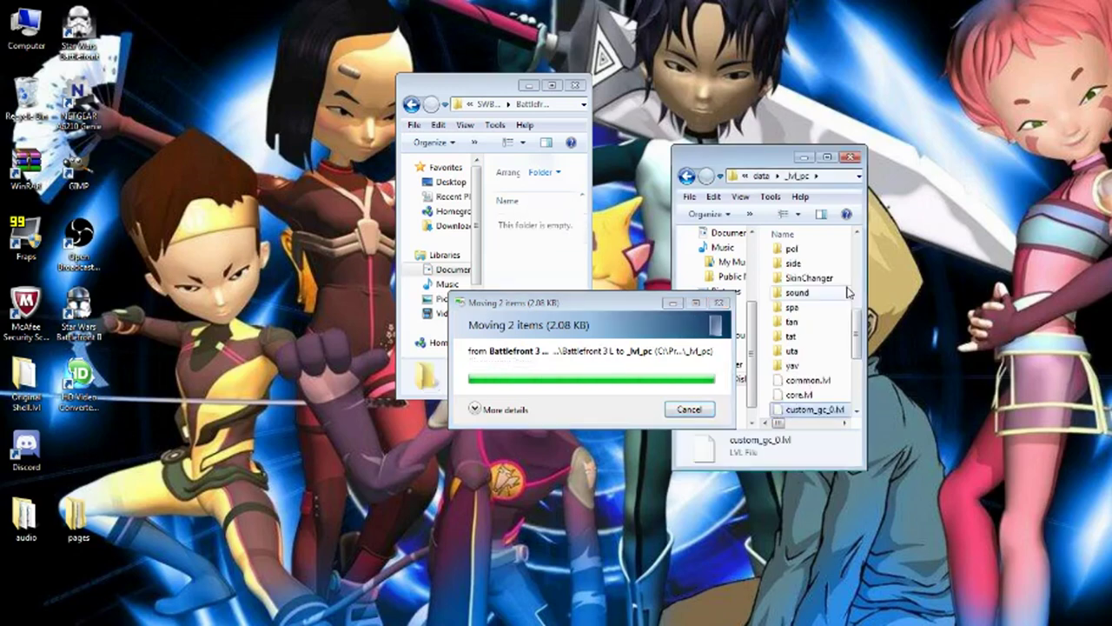
scroll(804, 375, "down", 1)
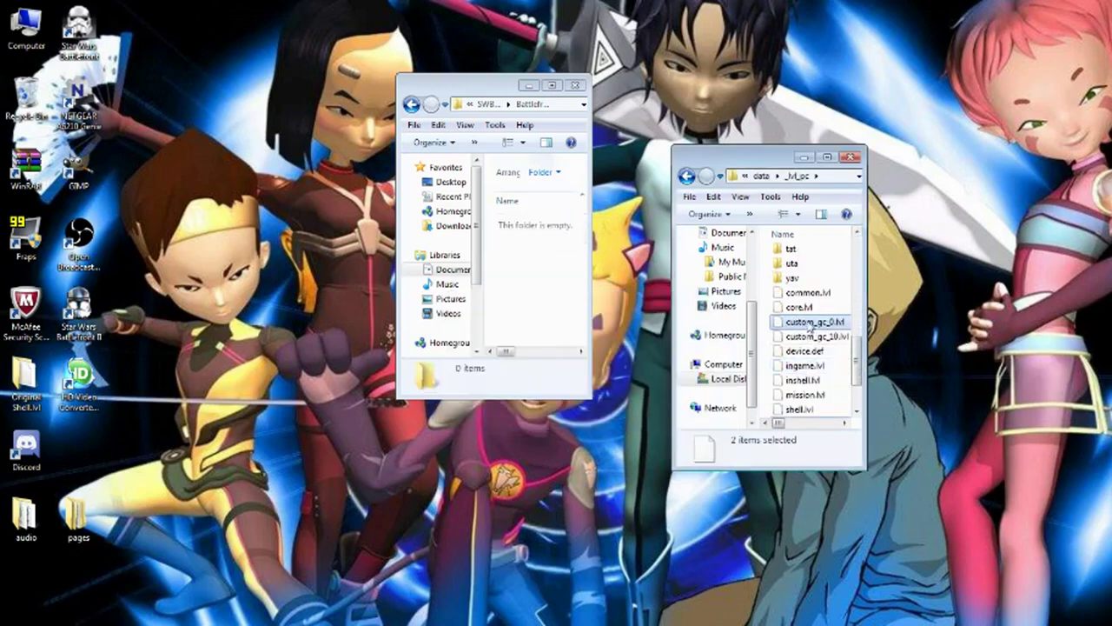
scroll(810, 327, "down", 2)
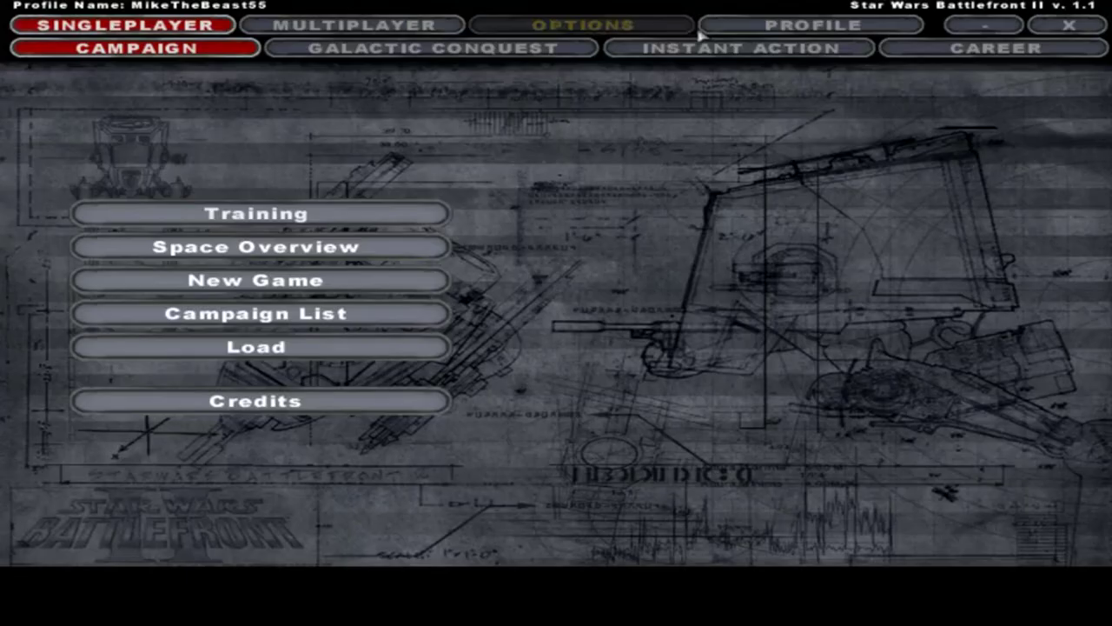
Step: Switch to Star Wars Battlefront II, open the singleplayer Instant Action setup and look through the BF3 maps
left_click(699, 45)
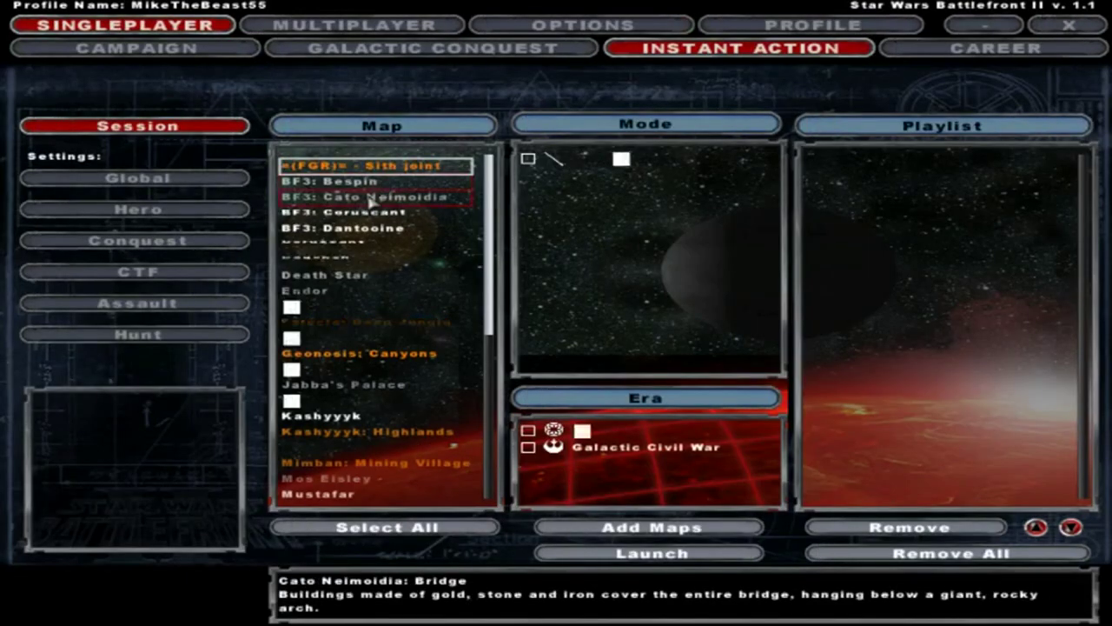
left_click(374, 182)
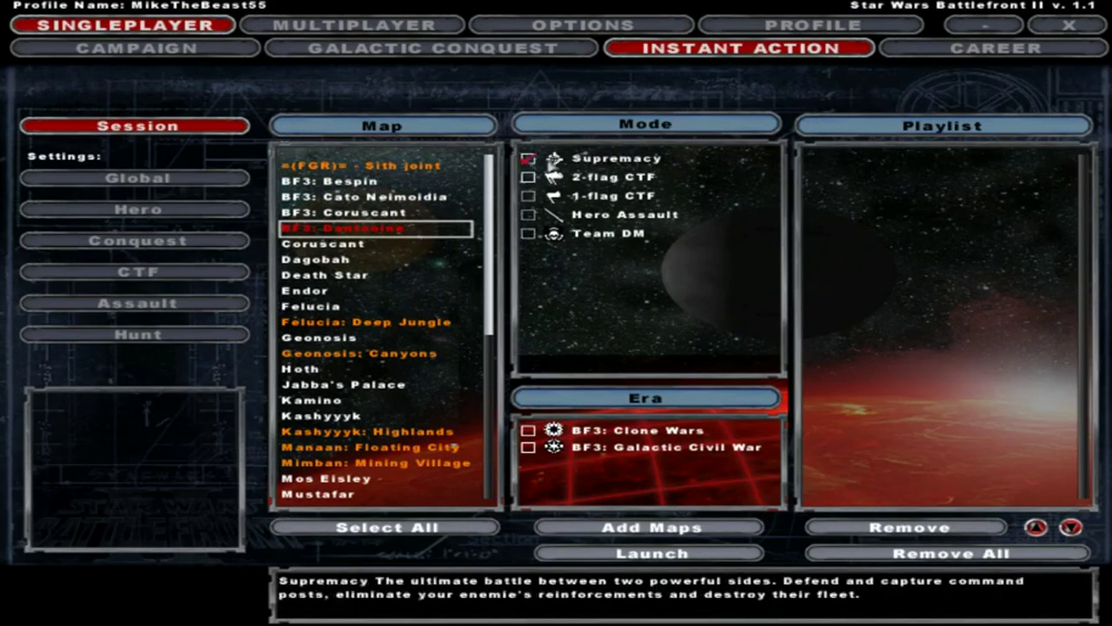
Step: Set up the BF3: Dantooine map with Team DM mode and the BF3: Galactic Civil War era, and start the match
left_click(528, 233)
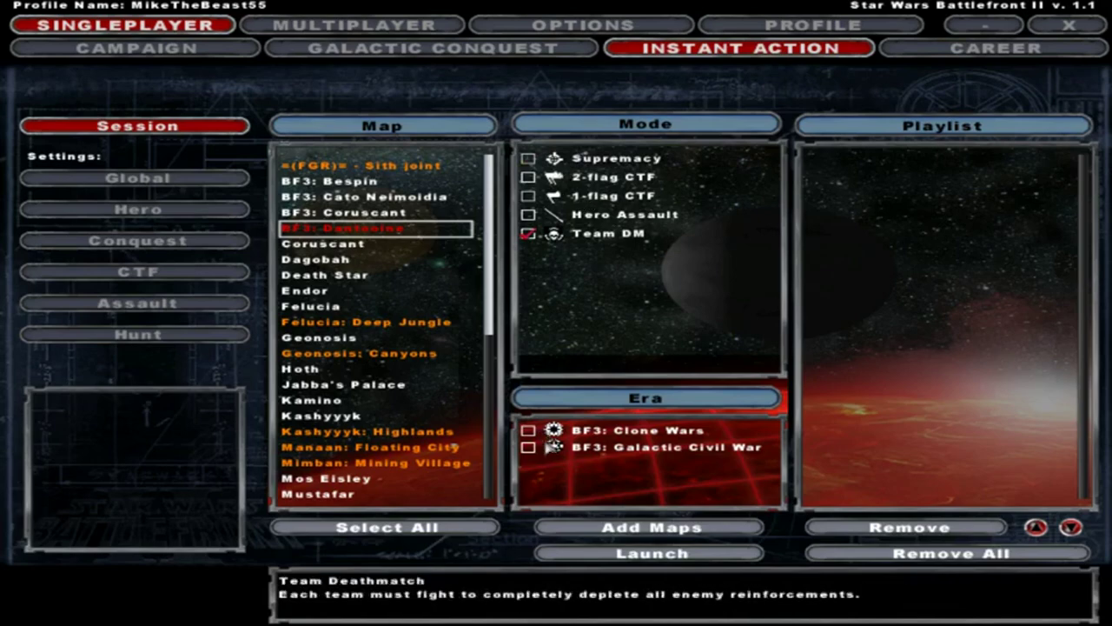
left_click(527, 447)
double_click(425, 228)
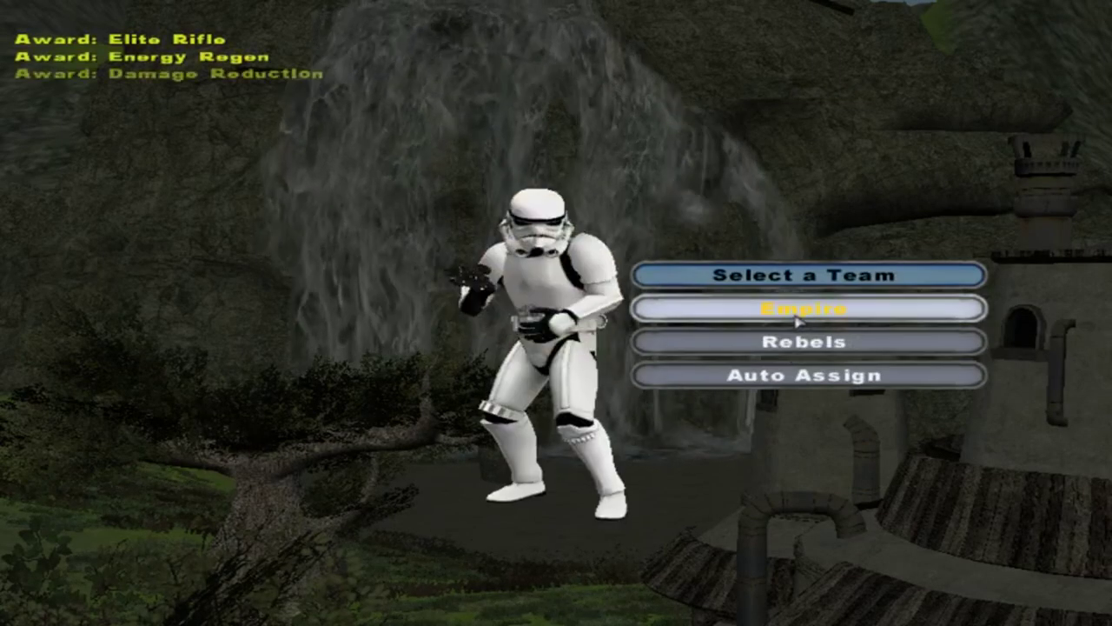
Step: Join the Rebels, choose the Rebel Fleet Commander class and spawn into the match
left_click(796, 318)
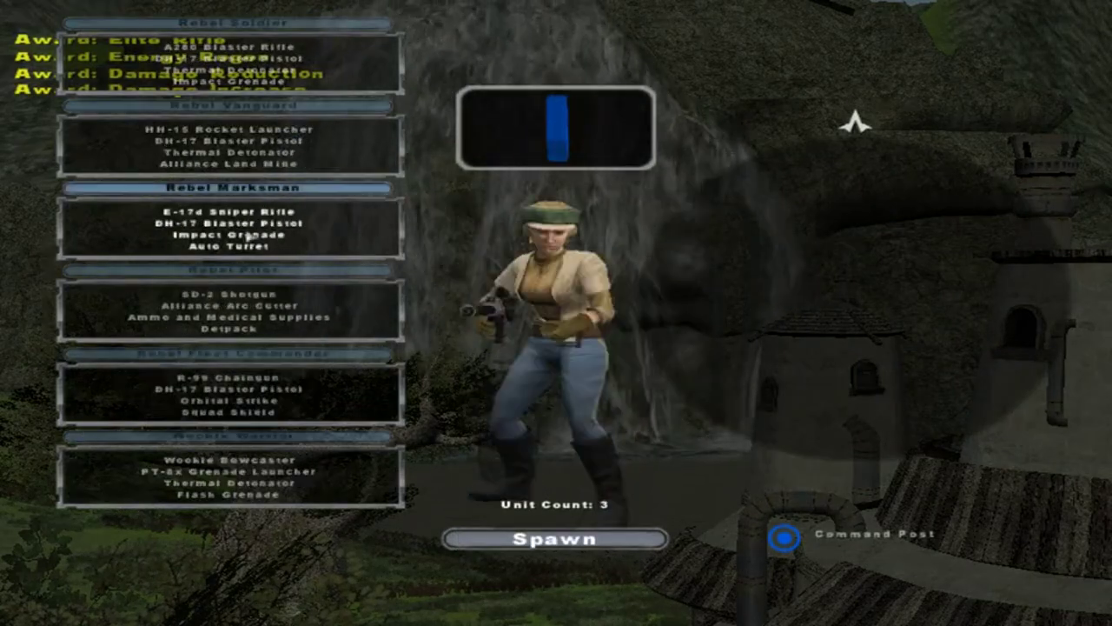
left_click(230, 386)
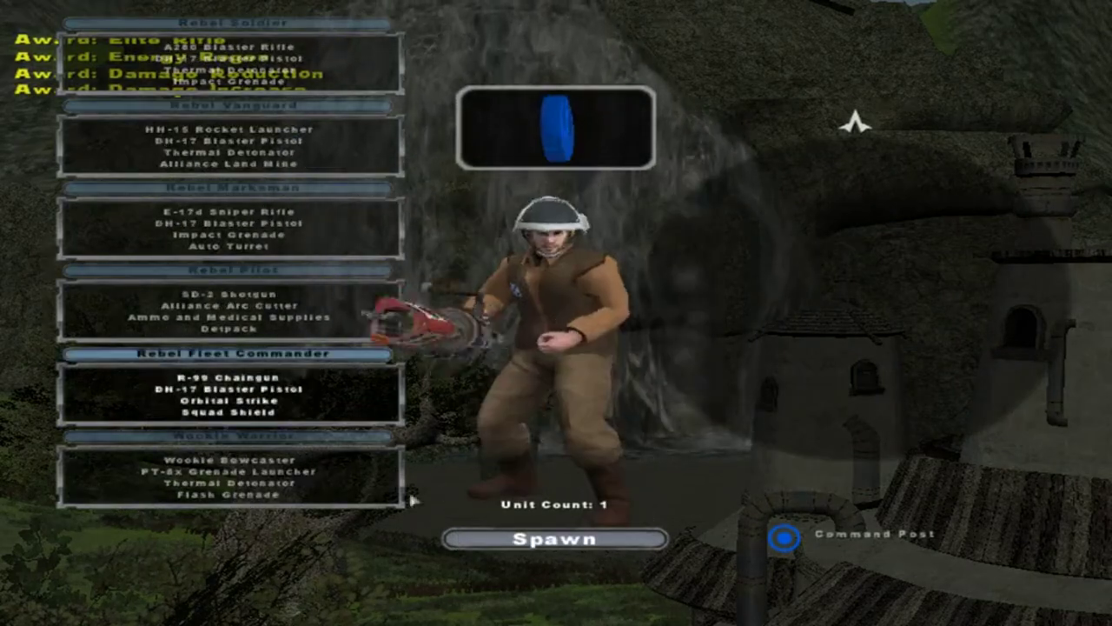
left_click(530, 541)
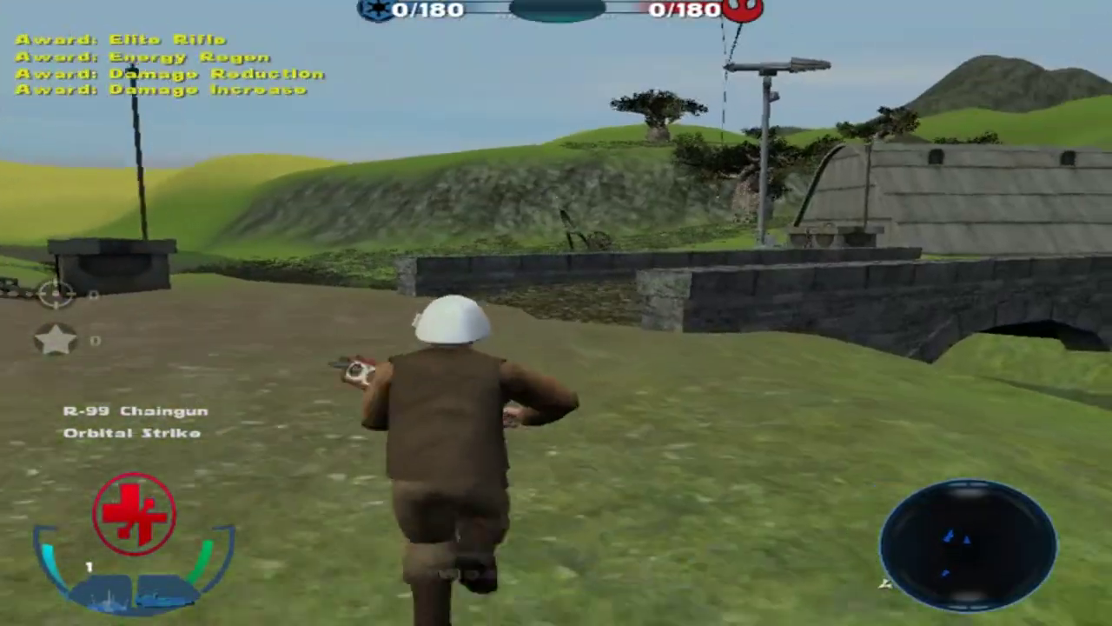
Step: Run past the stone walls and buildings of the Dantooine map and fire the R-99 Chaingun at the Stormtrooper
key("w")
key("w")
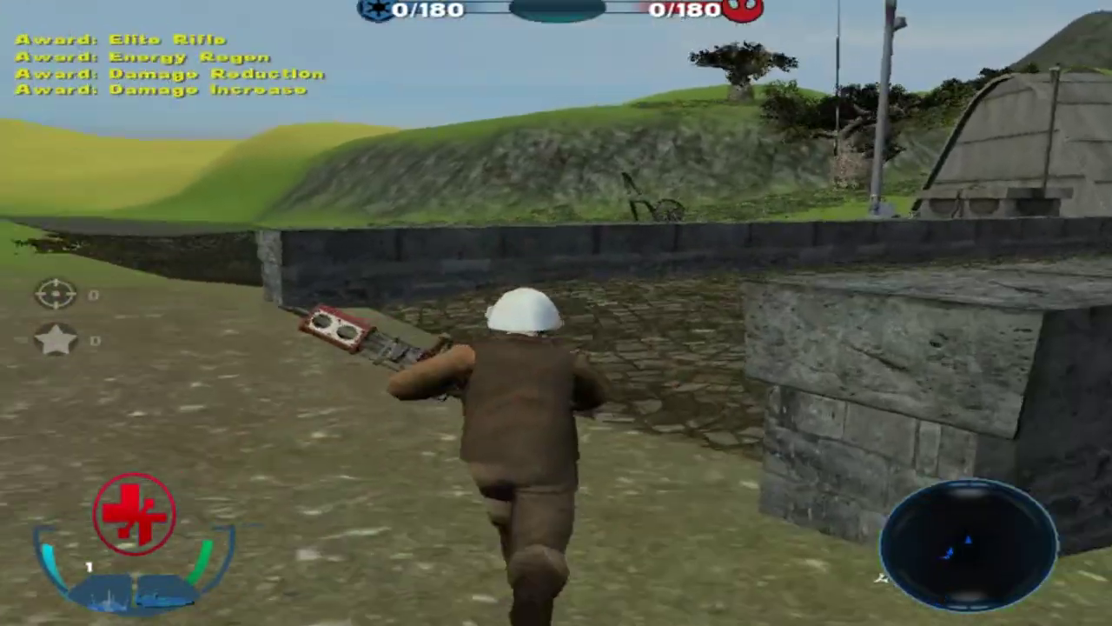
key("w")
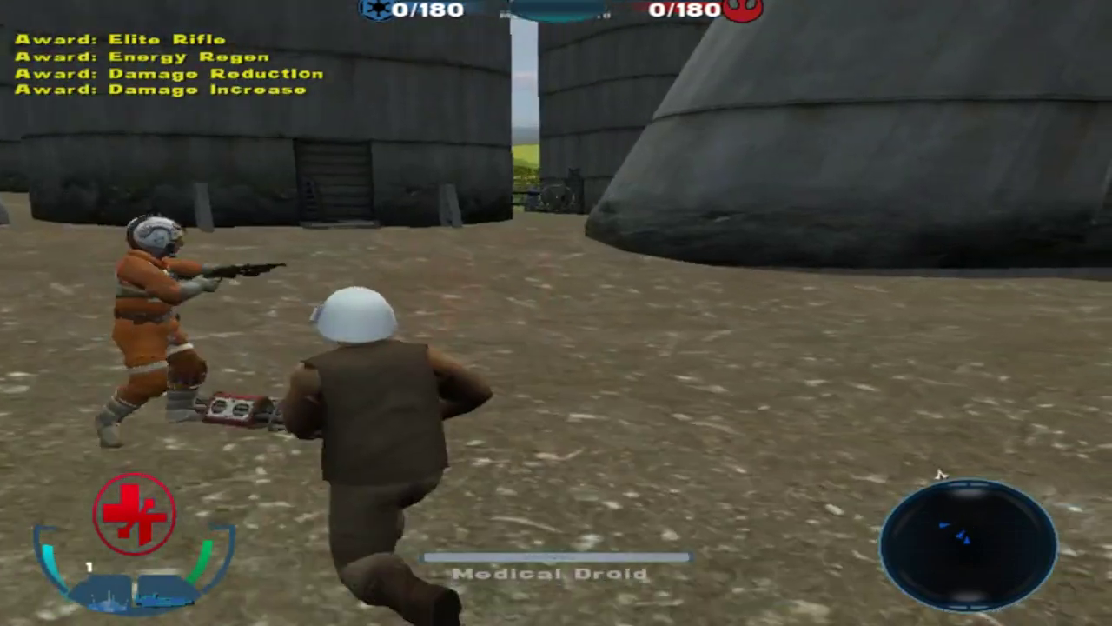
key("w")
left_click(871, 529)
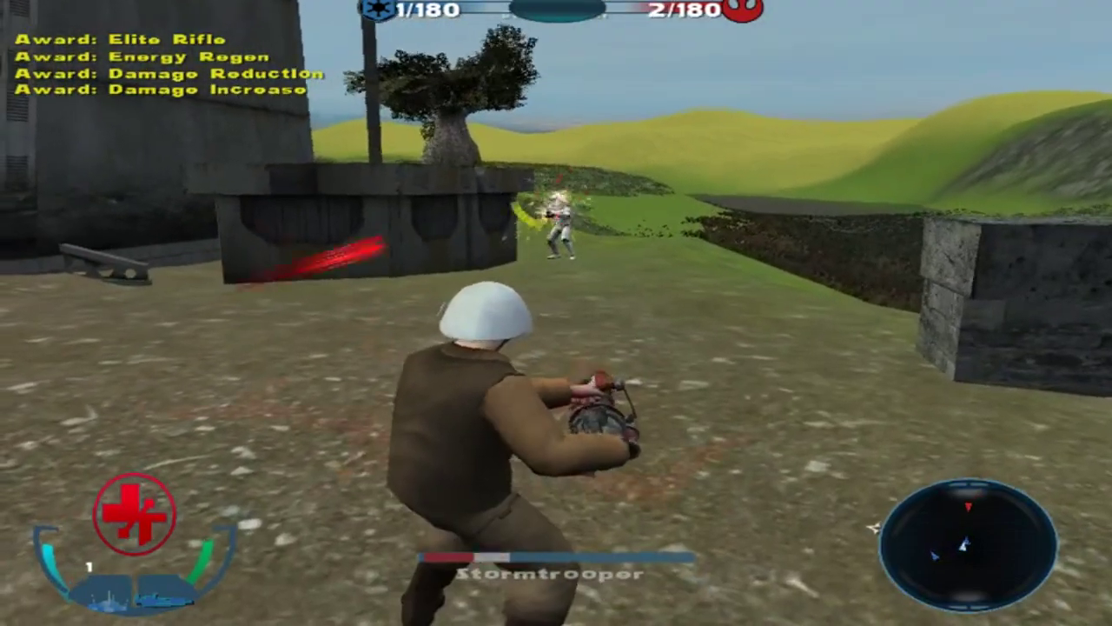